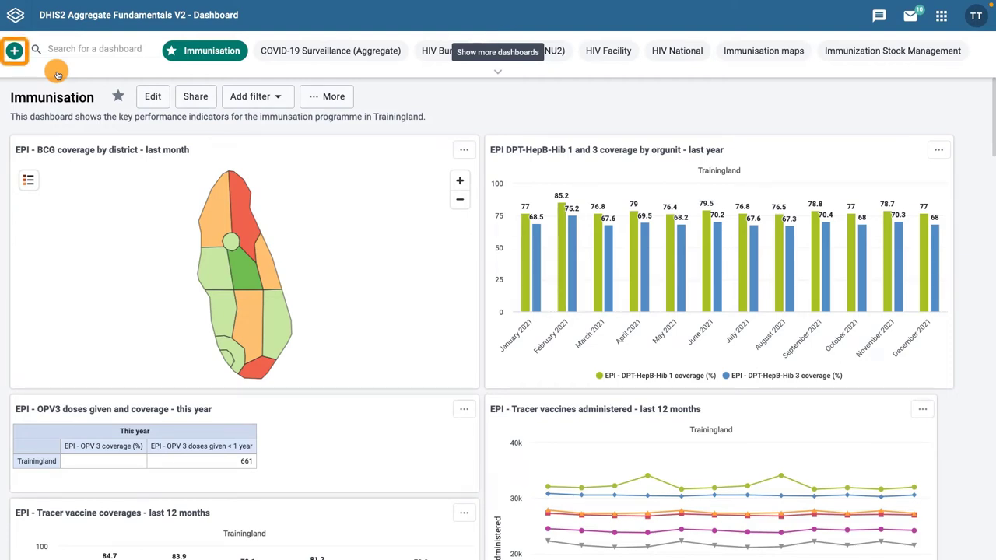
Step: Start a new empty dashboard using the create-dashboard button beside the search bar
{"action": "left_click", "coordinate": [14, 50]}
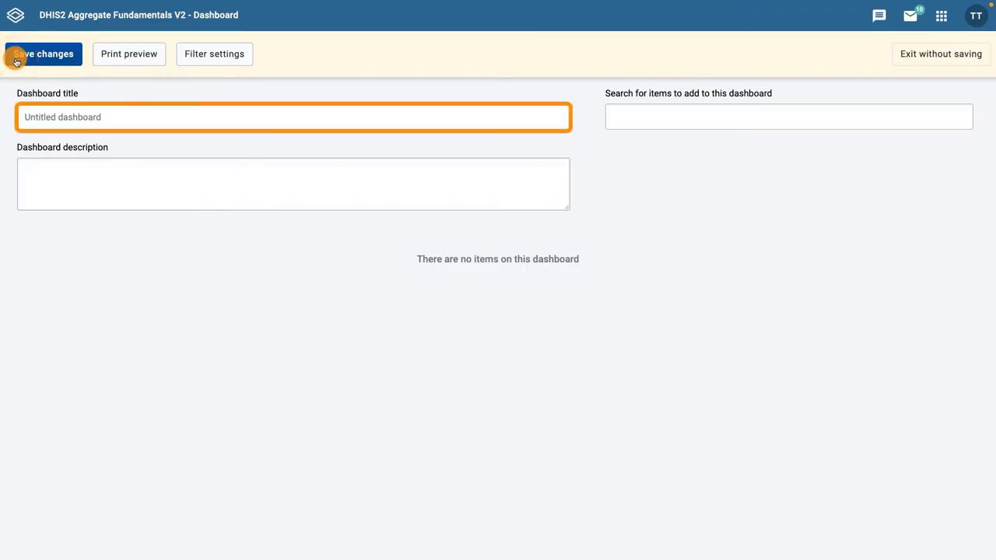
Step: Title the dashboard 'Immunization Stock Management' and describe it as 'Visualizations for the immunization program related to stock management'
{"action": "left_click", "coordinate": [26, 113]}
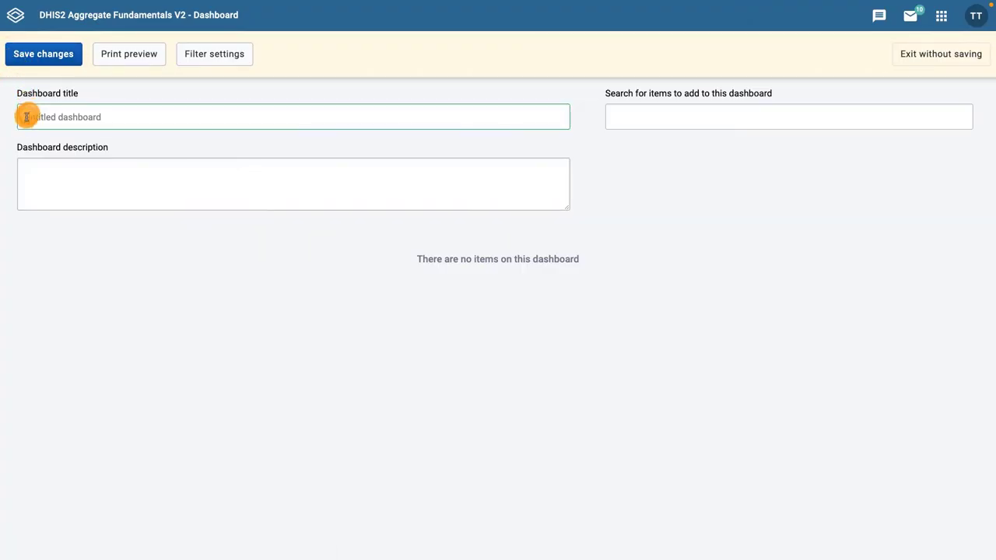
{"action": "type", "text": "Immunization Stock Management"}
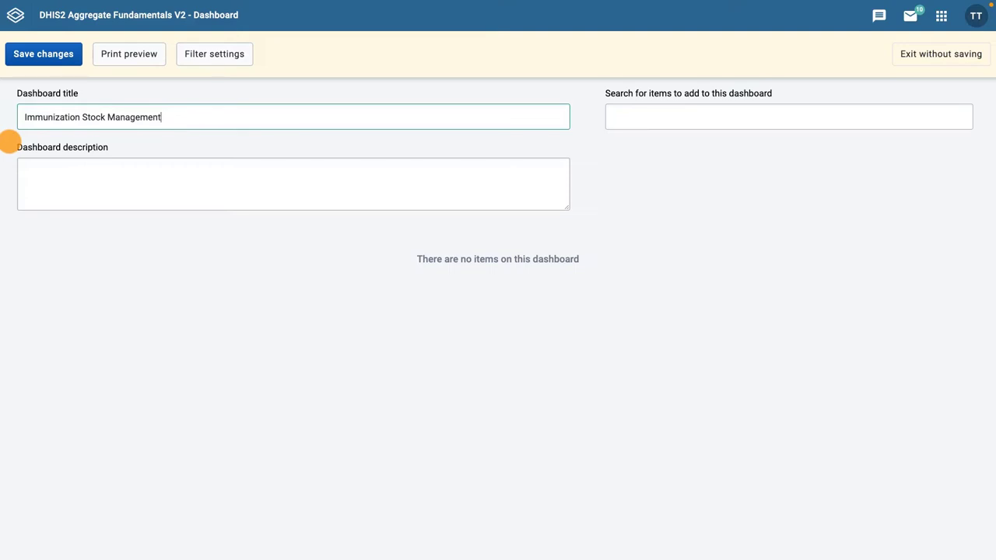
{"action": "left_click", "coordinate": [19, 167]}
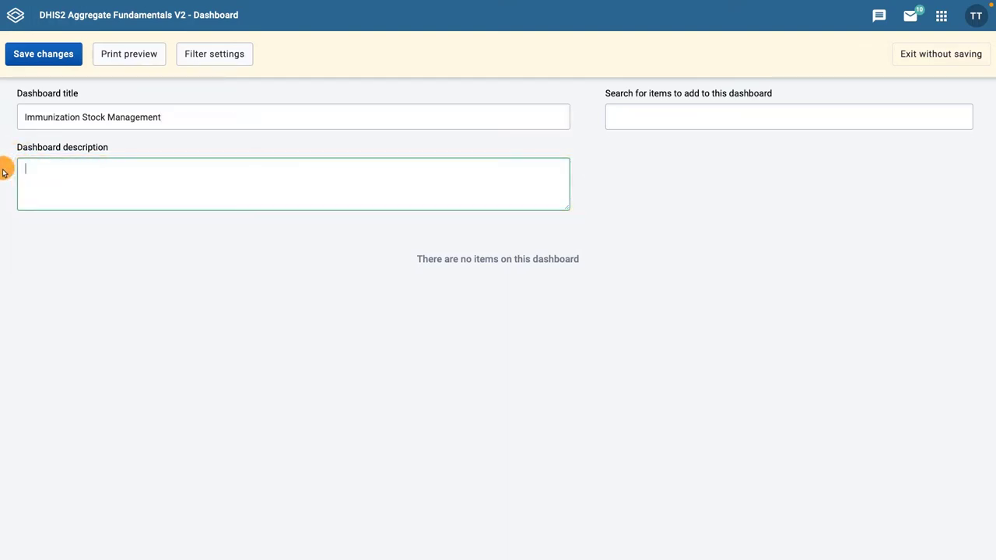
{"action": "type", "text": "Visualizations"}
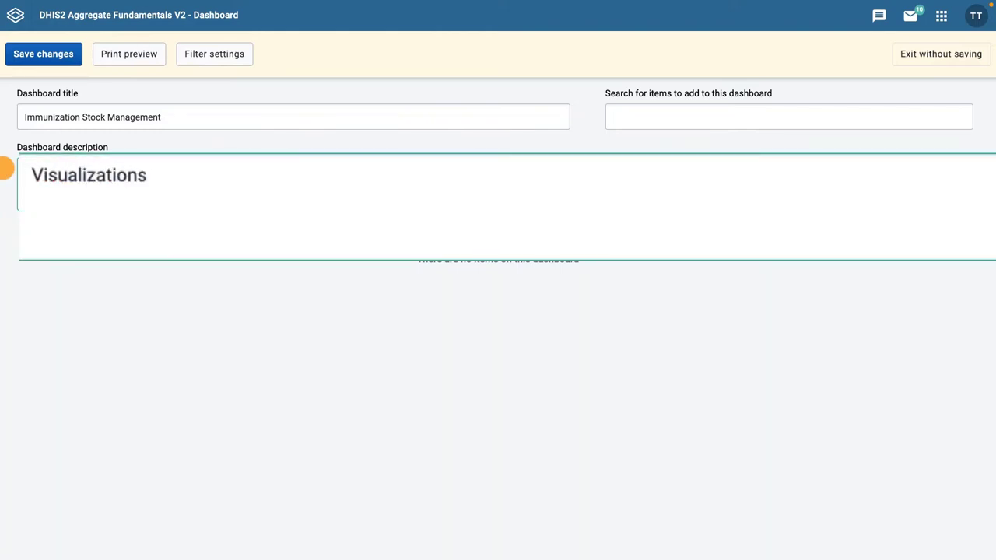
{"action": "type", "text": " for the immunization program "}
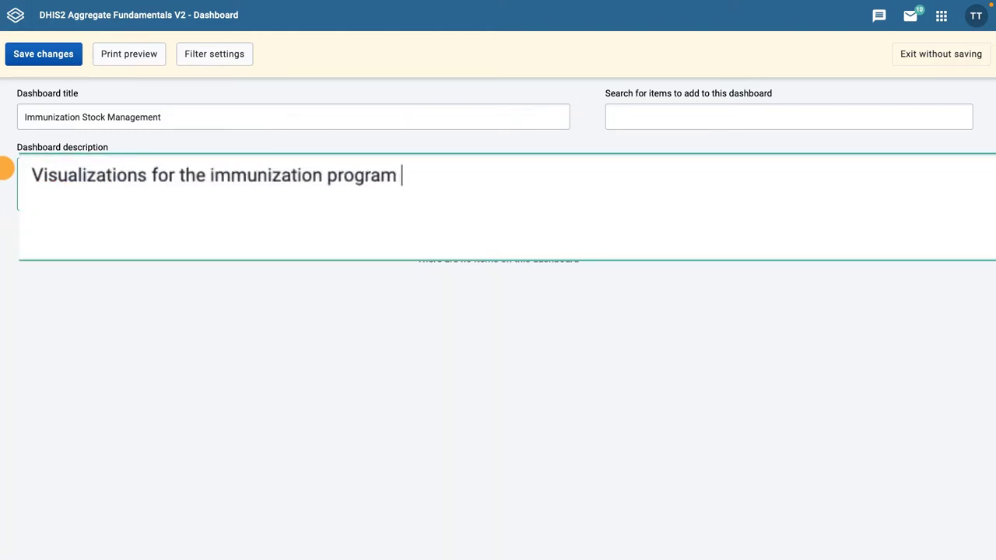
{"action": "type", "text": "related to stock management"}
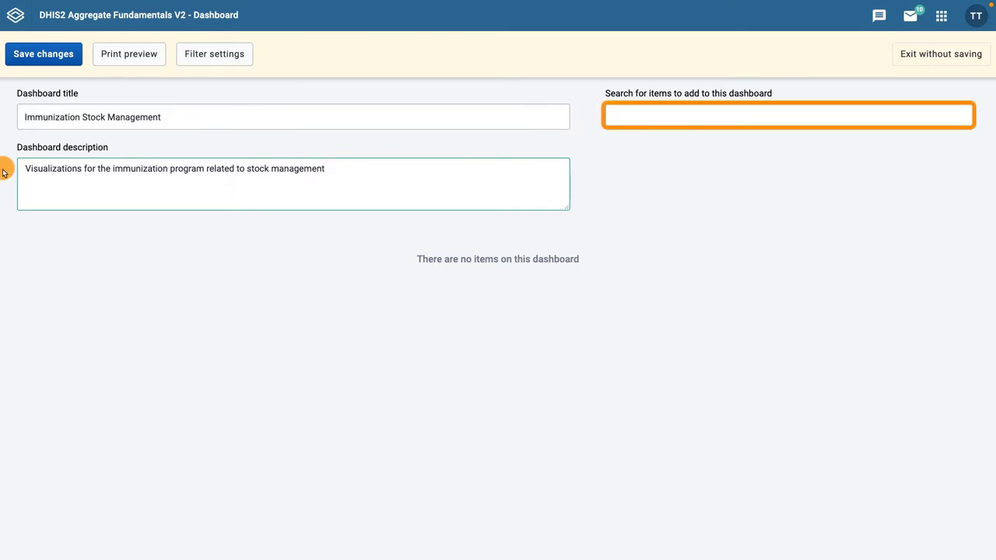
Step: Browse the add-items catalogue and list visualizations beyond the first ten
{"action": "left_click", "coordinate": [617, 117]}
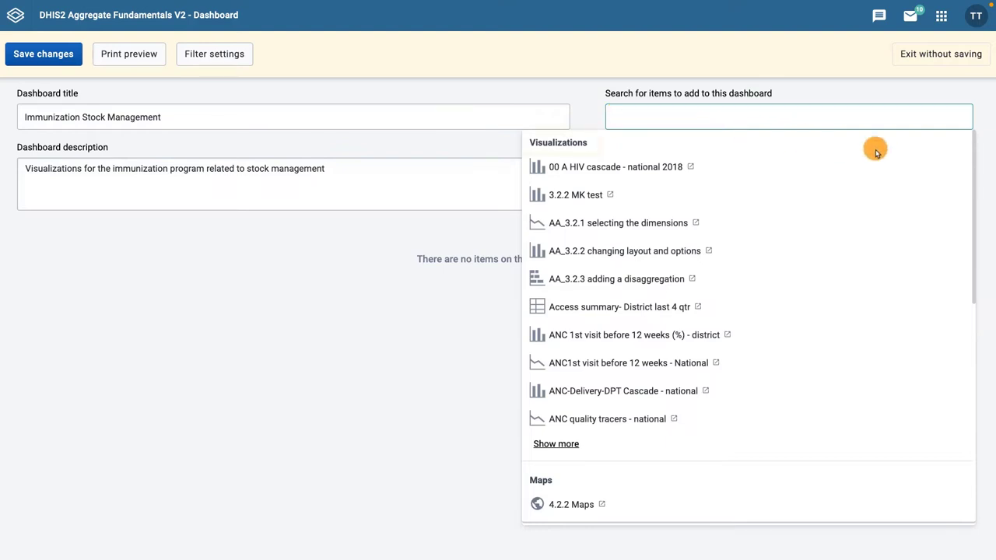
{"action": "mouse_move", "coordinate": [972, 163]}
{"action": "left_click_drag", "start_coordinate": [972, 161], "coordinate": [952, 327]}
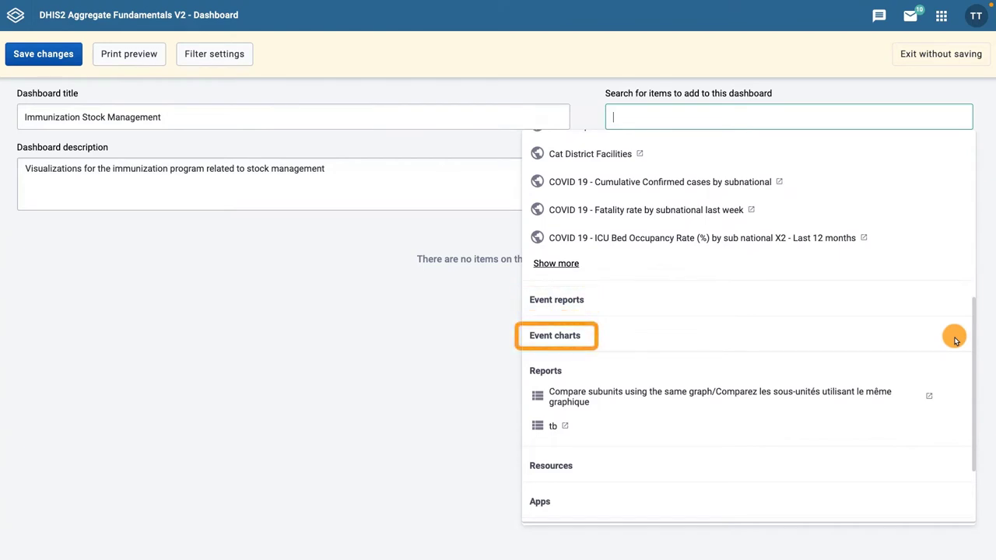
{"action": "left_click_drag", "start_coordinate": [955, 340], "coordinate": [952, 391]}
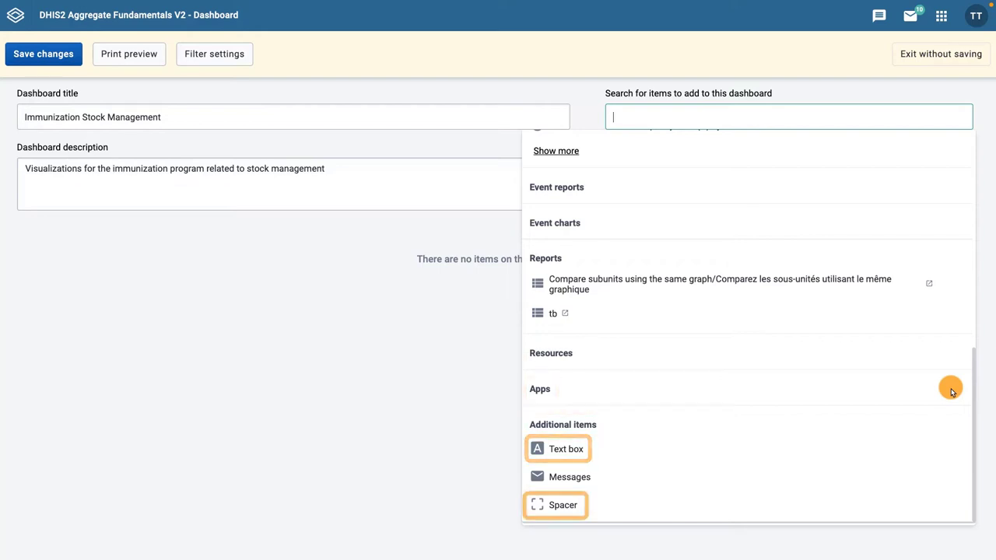
{"action": "scroll", "coordinate": [953, 387], "scroll_direction": "up", "scroll_amount": 5}
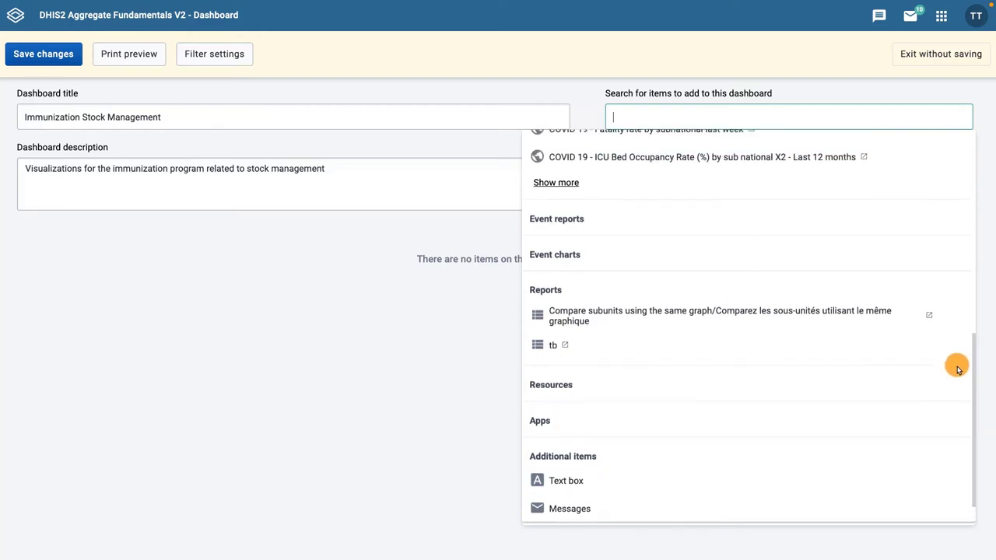
{"action": "scroll", "coordinate": [939, 213], "scroll_direction": "up", "scroll_amount": 2}
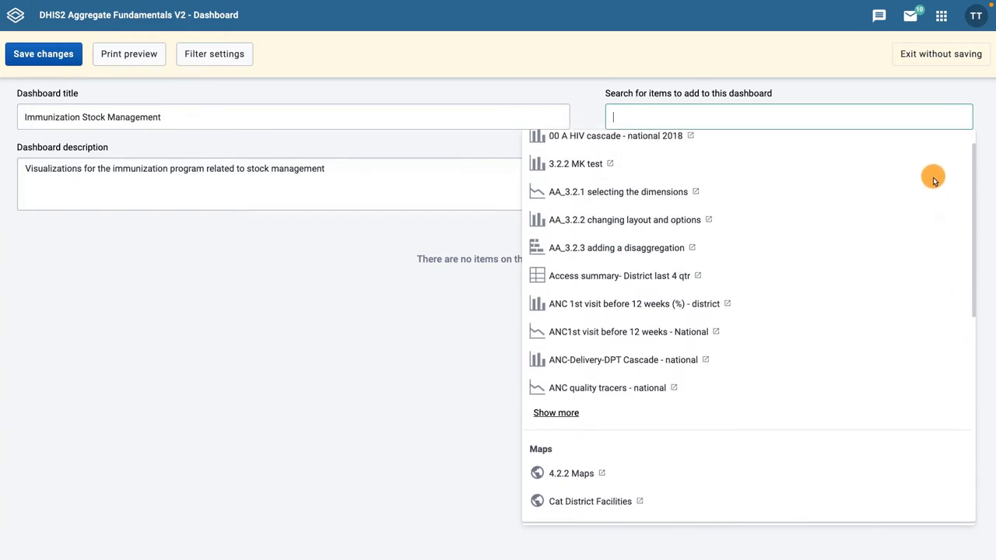
{"action": "mouse_move", "coordinate": [932, 165]}
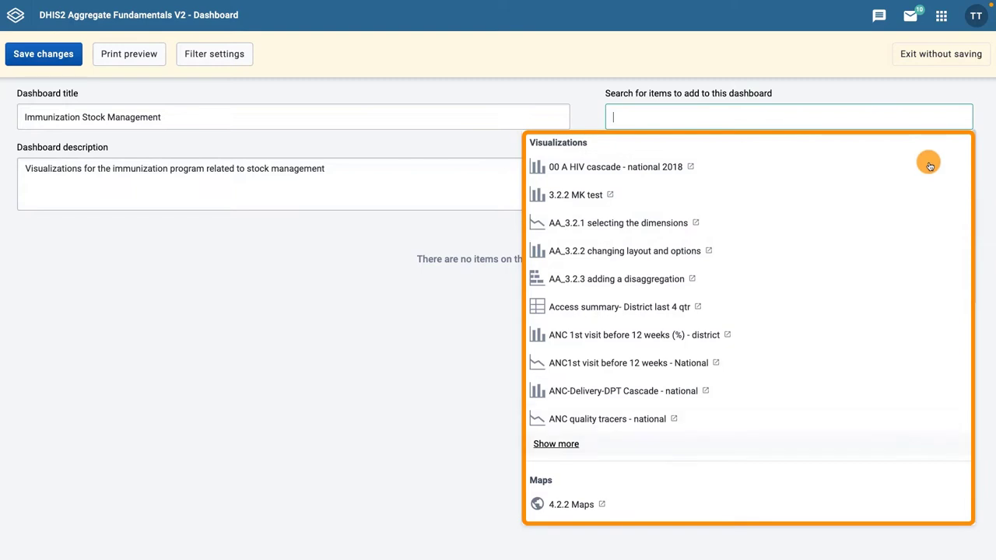
{"action": "left_click", "coordinate": [556, 445]}
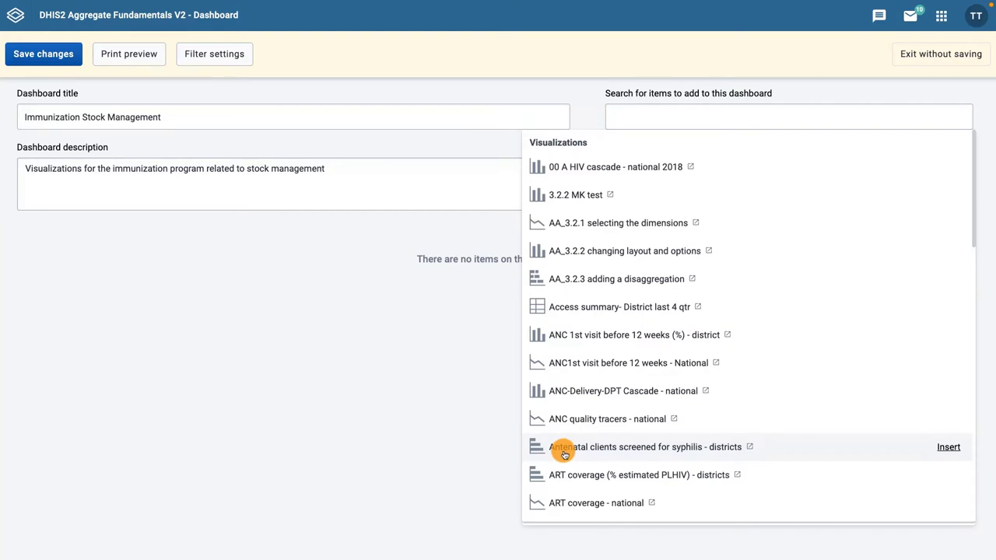
{"action": "left_click", "coordinate": [652, 118]}
{"action": "left_click", "coordinate": [652, 121]}
Step: Search 'Stock' and add six EPI - BCG items: two maps, two tables, a pie chart and the district bar chart
{"action": "type", "text": "Stock"}
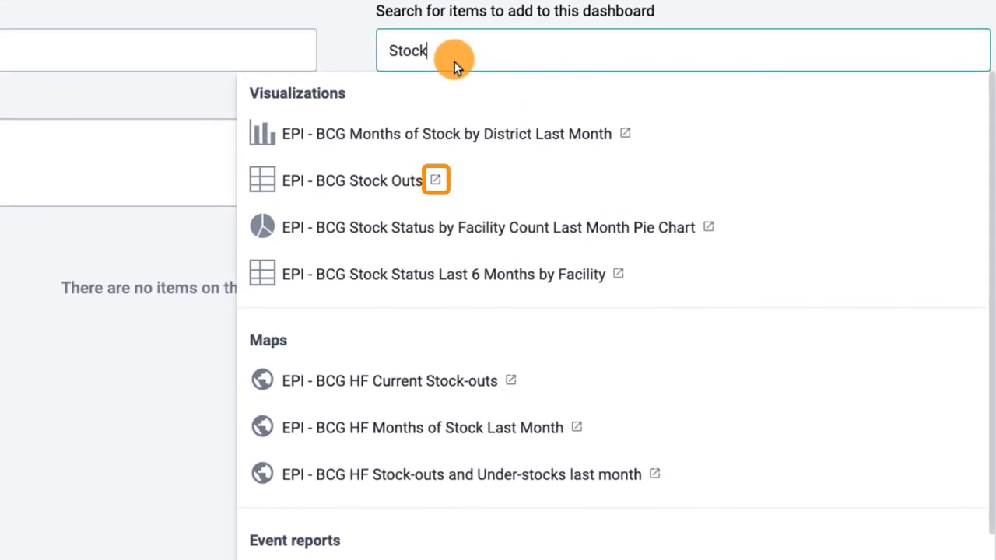
{"action": "left_click", "coordinate": [438, 184]}
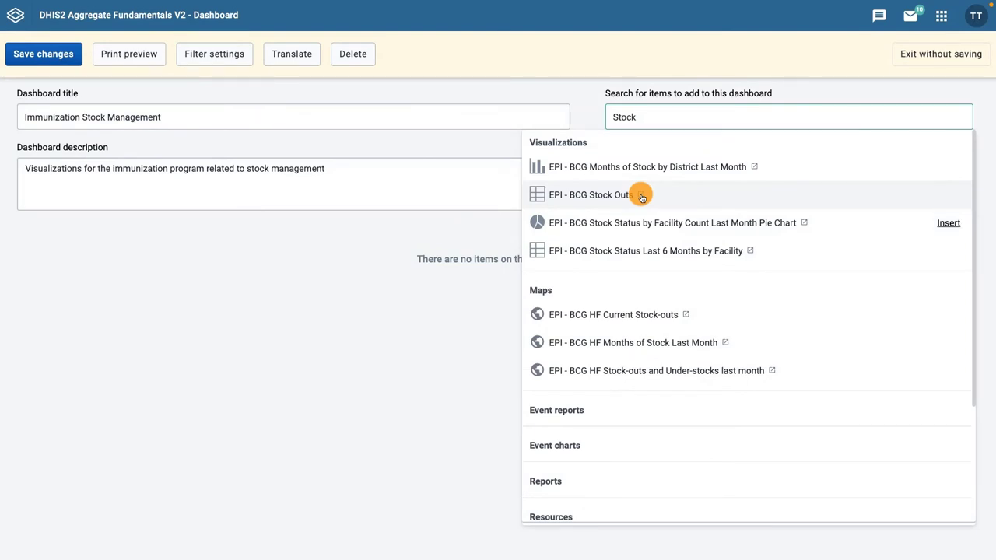
{"action": "left_click", "coordinate": [632, 369]}
{"action": "left_click", "coordinate": [631, 343]}
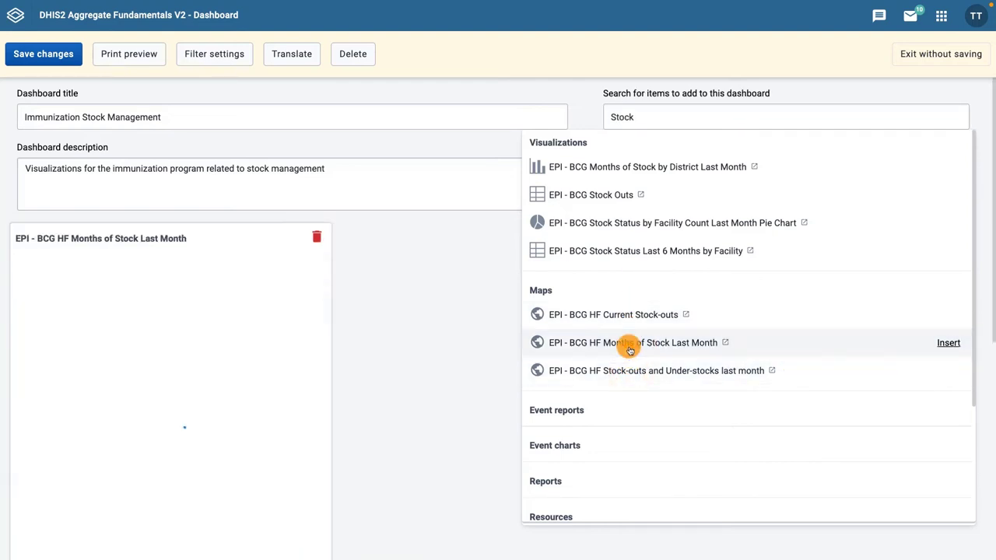
{"action": "left_click", "coordinate": [621, 253]}
{"action": "left_click", "coordinate": [618, 226]}
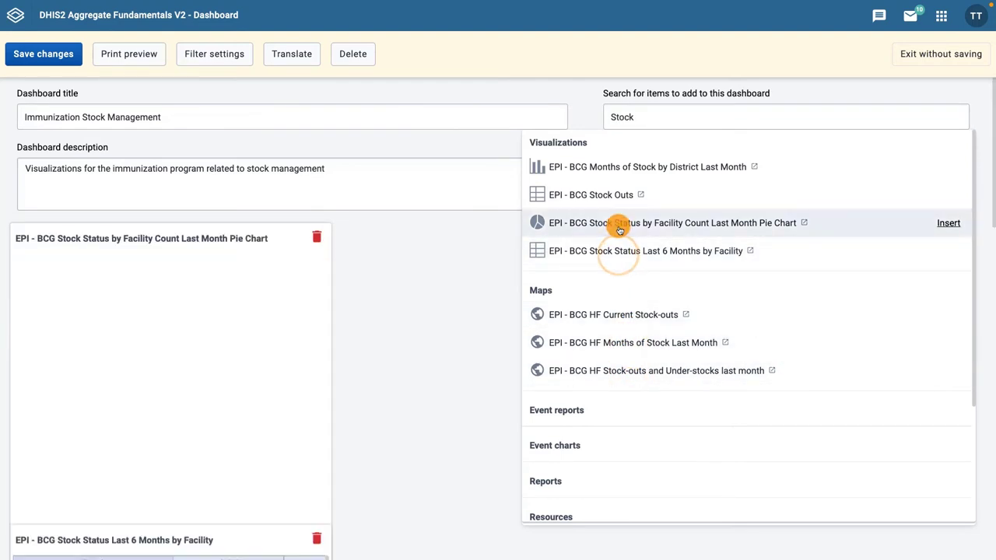
{"action": "left_click", "coordinate": [607, 195]}
{"action": "left_click", "coordinate": [606, 175]}
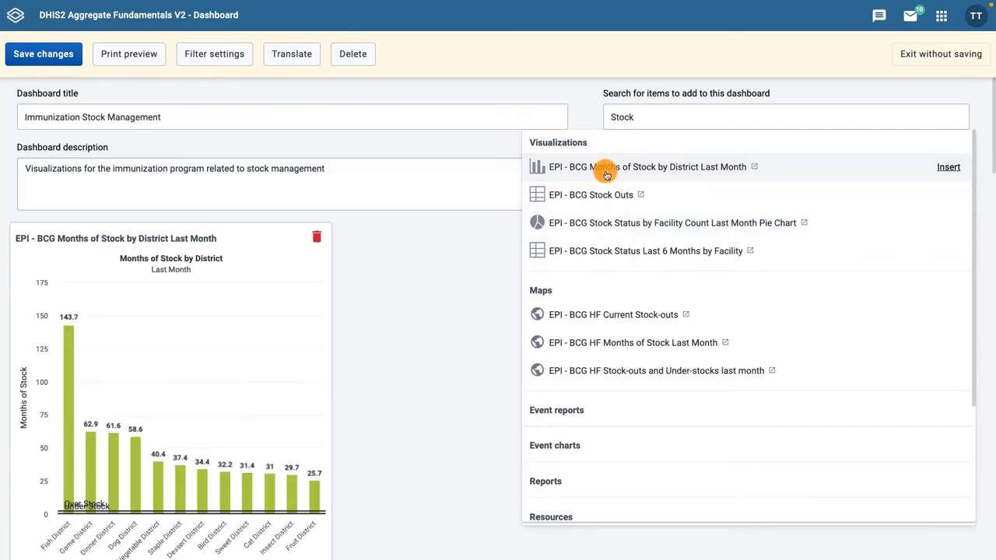
{"action": "left_click", "coordinate": [434, 258]}
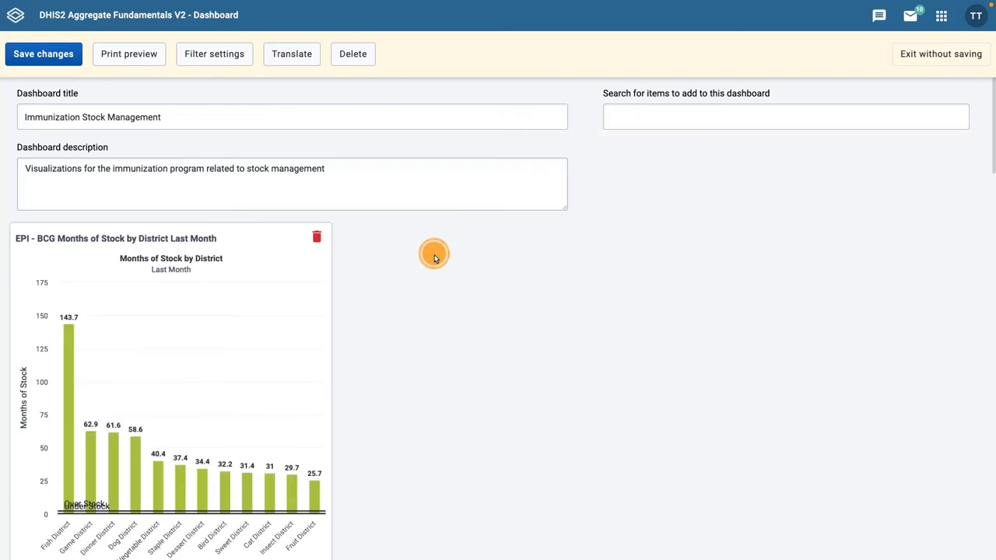
Step: Move the BCG Stock Outs table and stock status pie chart into the right column
{"action": "scroll", "coordinate": [435, 259], "scroll_direction": "down", "scroll_amount": 3}
{"action": "scroll", "coordinate": [435, 259], "scroll_direction": "down", "scroll_amount": 5}
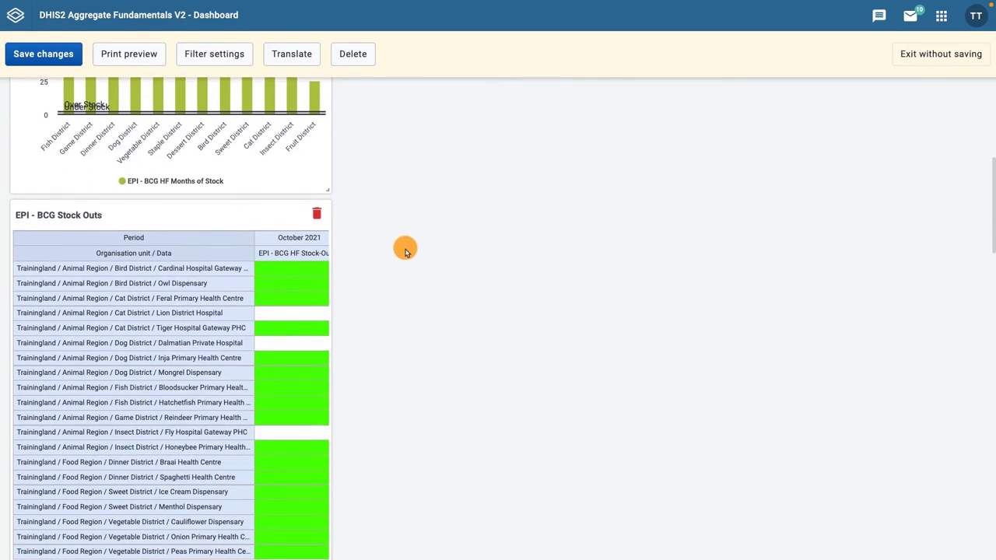
{"action": "left_click_drag", "start_coordinate": [245, 209], "coordinate": [575, 170]}
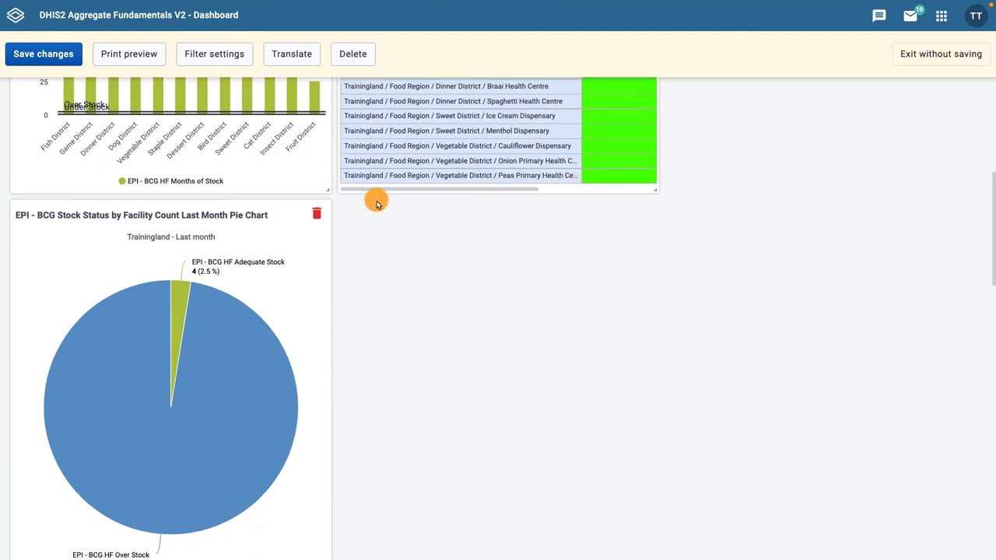
{"action": "left_click_drag", "start_coordinate": [267, 208], "coordinate": [922, 177]}
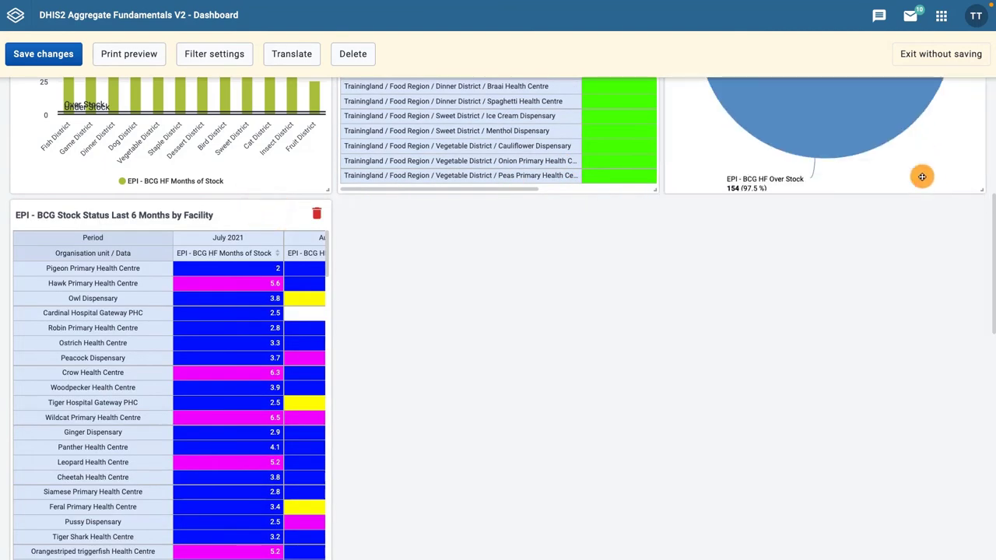
Step: Move the HF Months of Stock map right, widen the six-month table, and delete the Stock-outs map
{"action": "scroll", "coordinate": [794, 260], "scroll_direction": "down", "scroll_amount": 3}
{"action": "left_click_drag", "start_coordinate": [245, 380], "coordinate": [918, 270]}
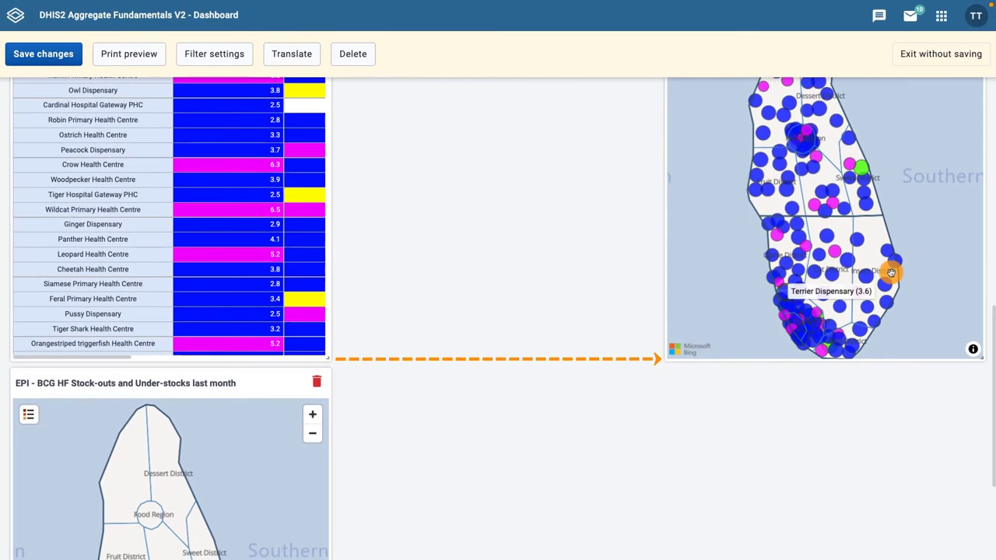
{"action": "left_click_drag", "start_coordinate": [328, 358], "coordinate": [663, 368]}
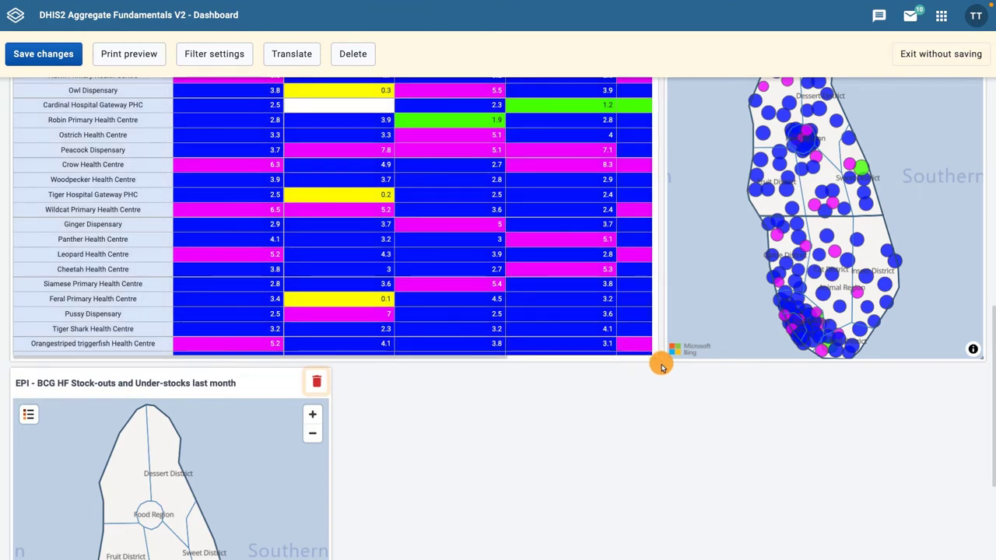
{"action": "left_click", "coordinate": [313, 386]}
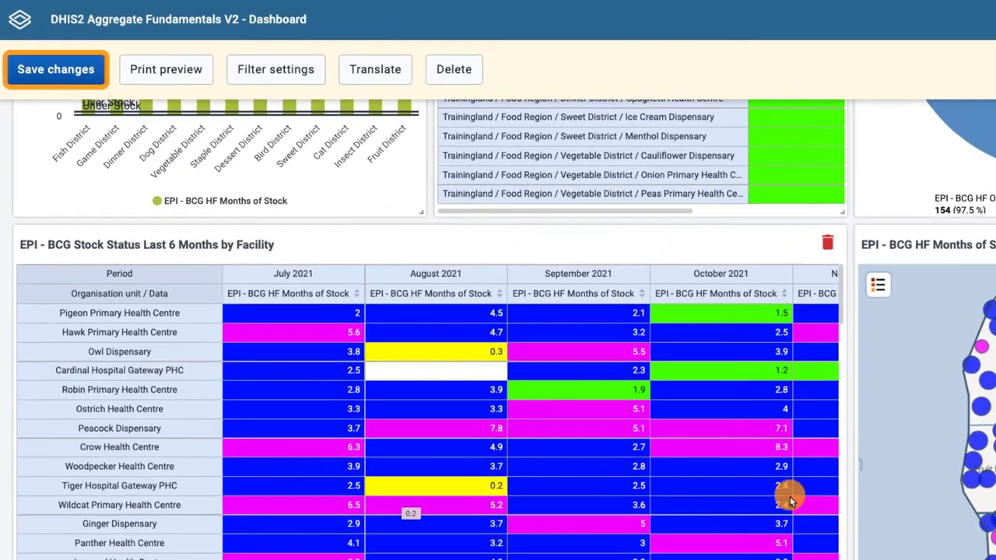
Step: Save the Immunization Stock Management dashboard changes and bring up its Share settings
{"action": "scroll", "coordinate": [530, 389], "scroll_direction": "up", "scroll_amount": 5}
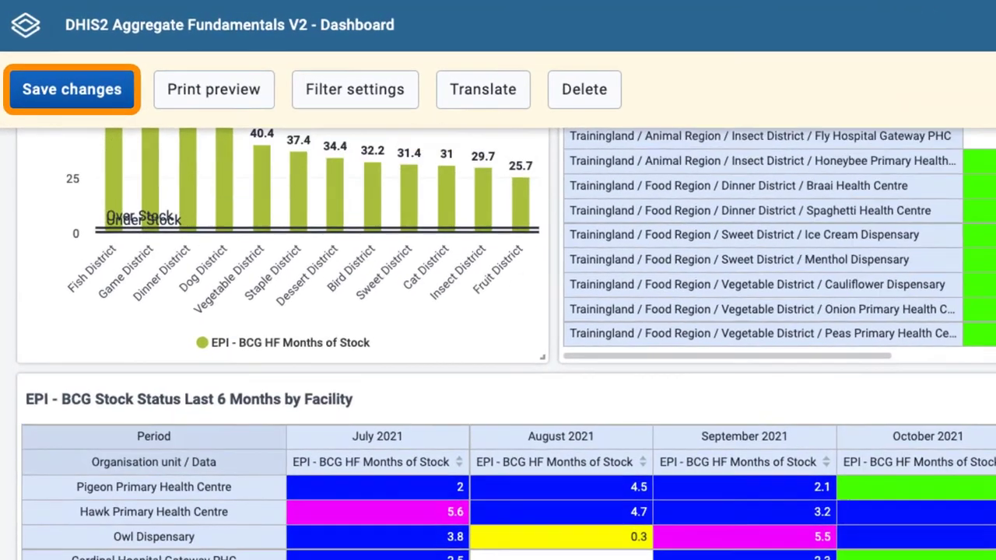
{"action": "scroll", "coordinate": [506, 350], "scroll_direction": "up", "scroll_amount": 2}
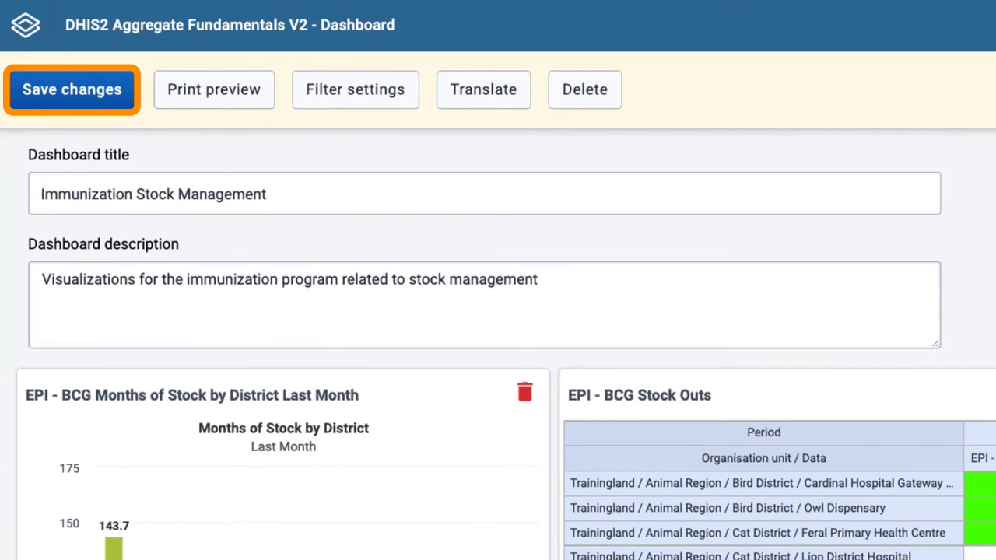
{"action": "left_click", "coordinate": [93, 92]}
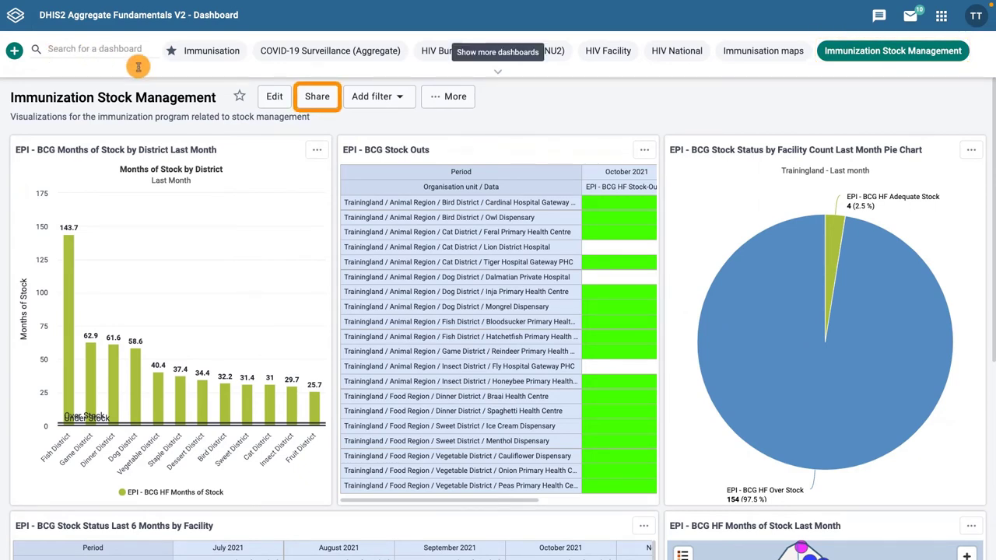
{"action": "left_click", "coordinate": [314, 97]}
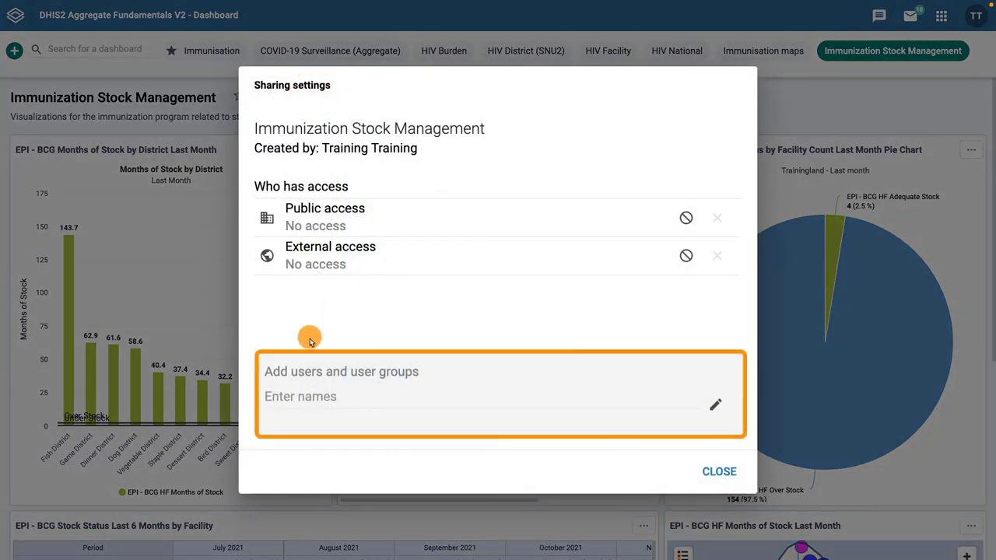
Step: Share with the Immunisation access user group, found by searching 'Imm', and show its access levels
{"action": "left_click", "coordinate": [310, 395]}
{"action": "type", "text": "Imm"}
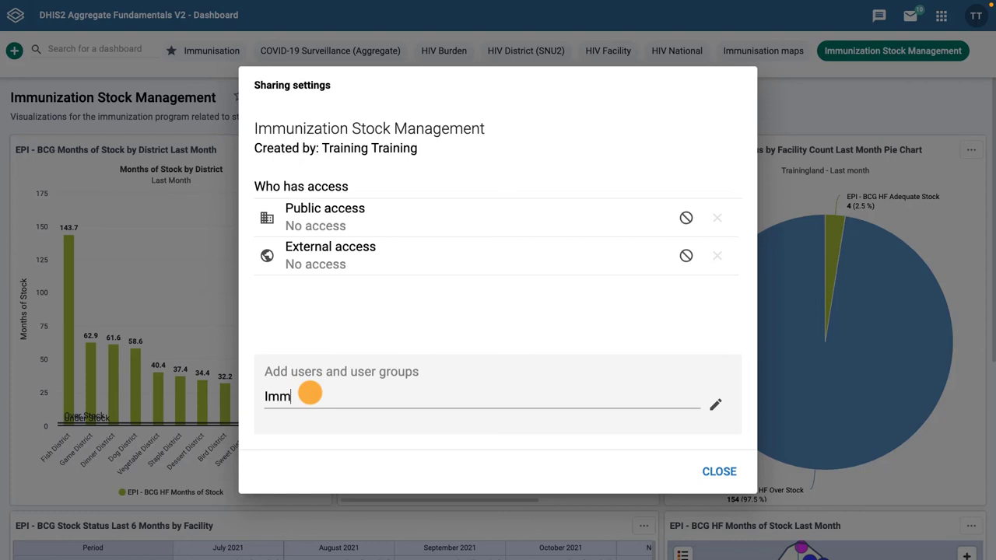
{"action": "left_click", "coordinate": [304, 421]}
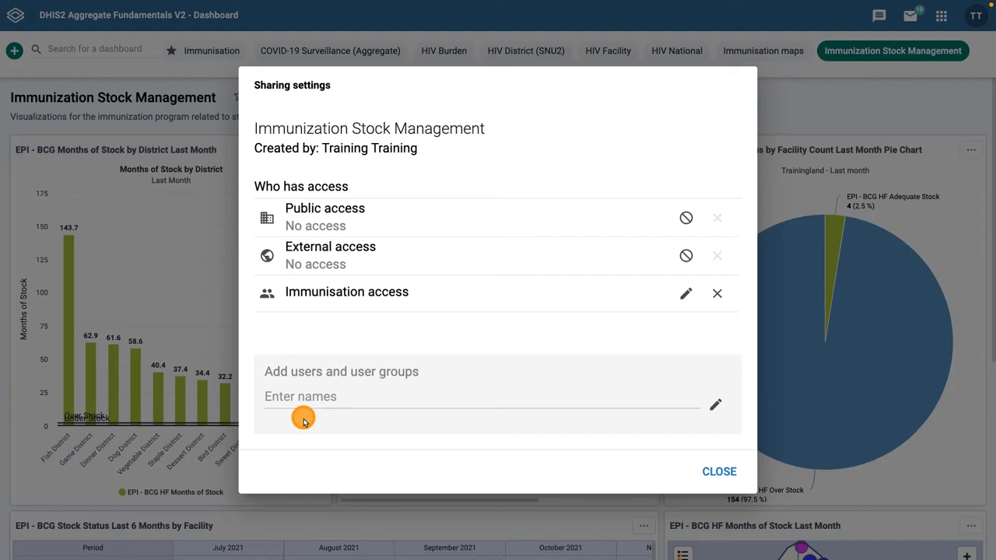
{"action": "left_click", "coordinate": [687, 296]}
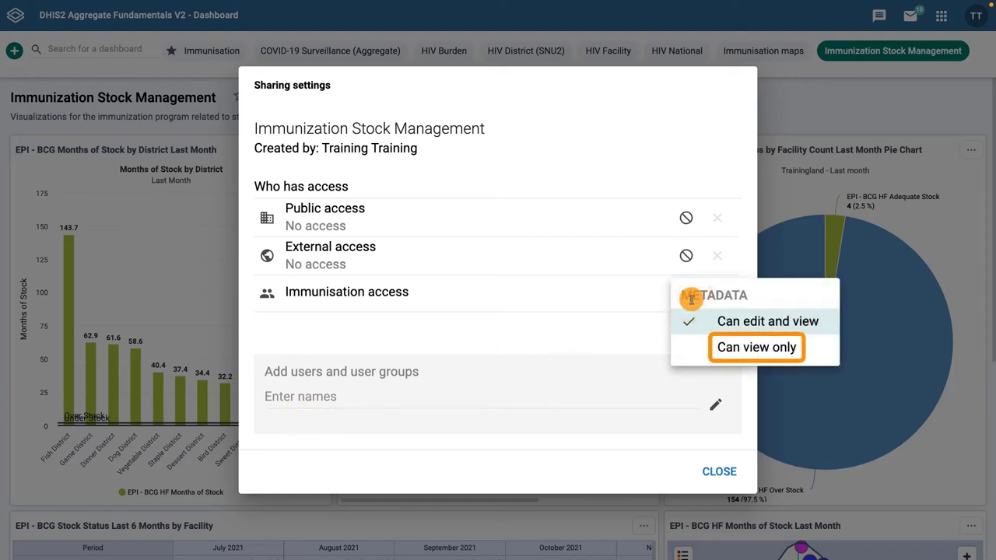